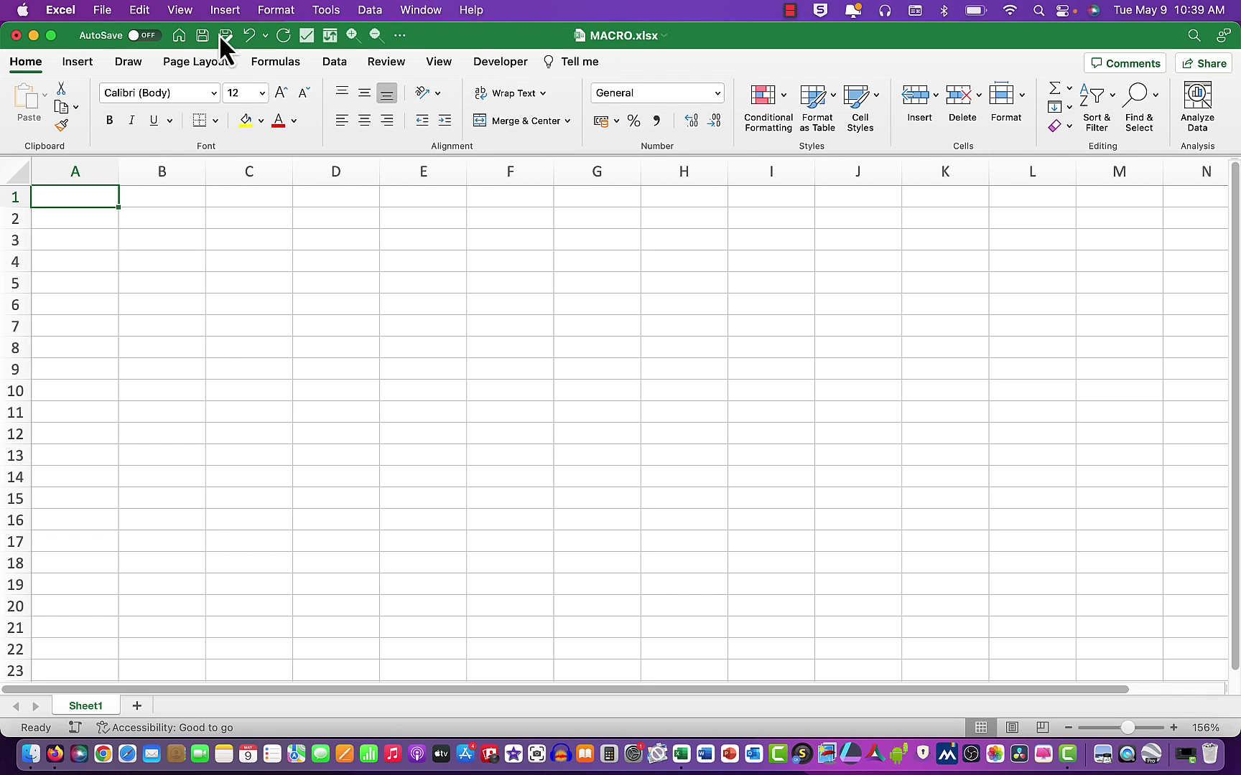
- Enable the Developer tab in Excel's ribbon preferences, then begin a new macro recording
click(63, 11)
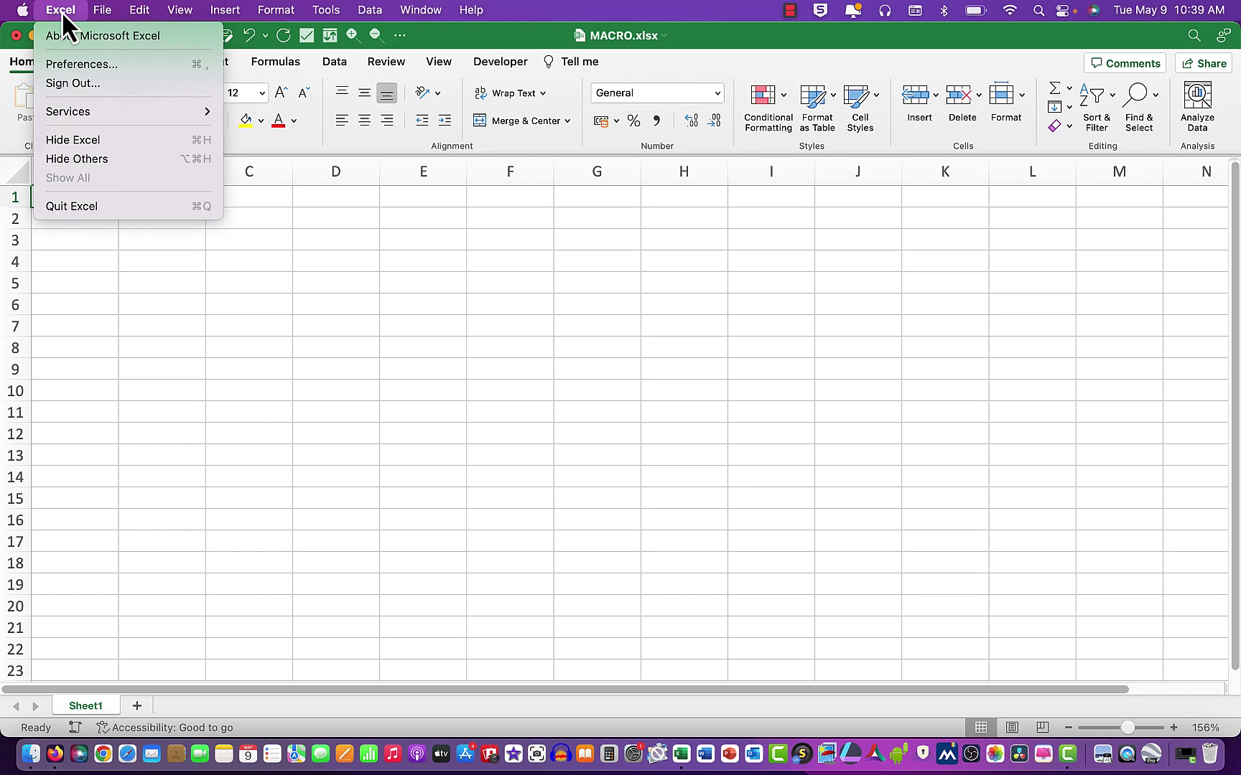
click(63, 66)
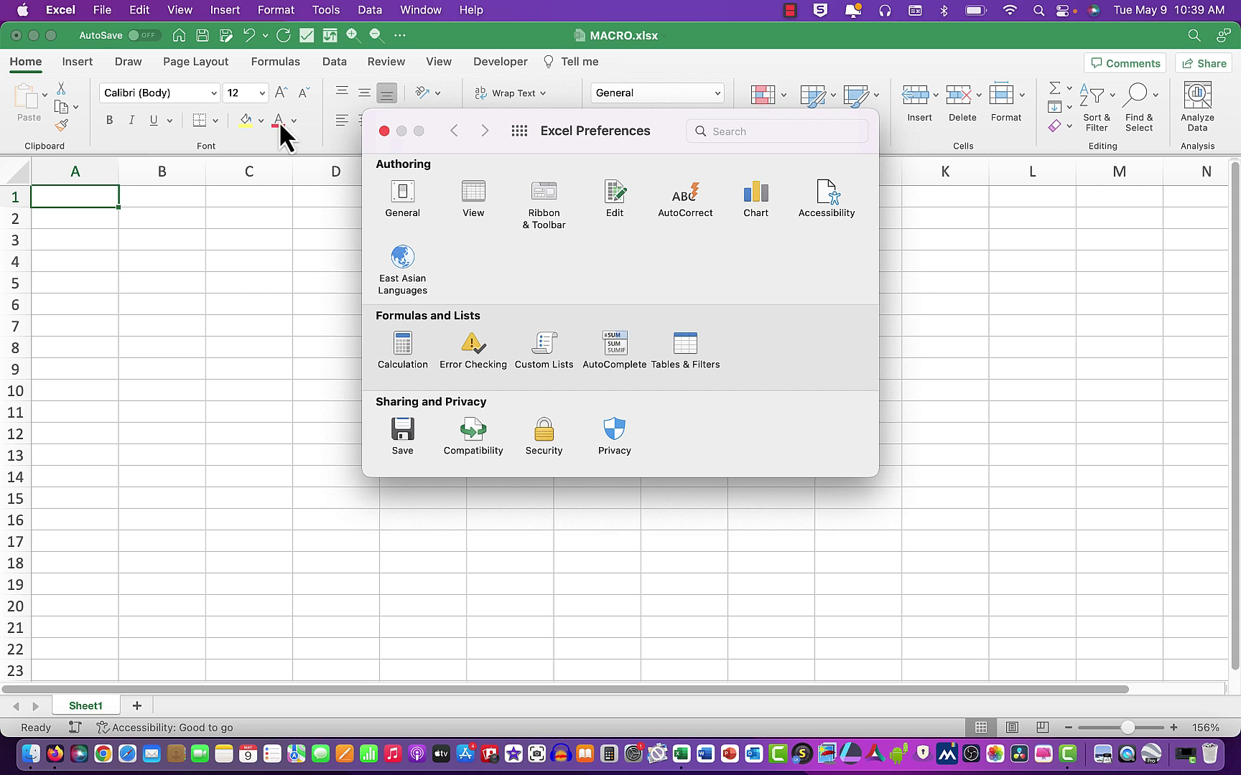
click(547, 191)
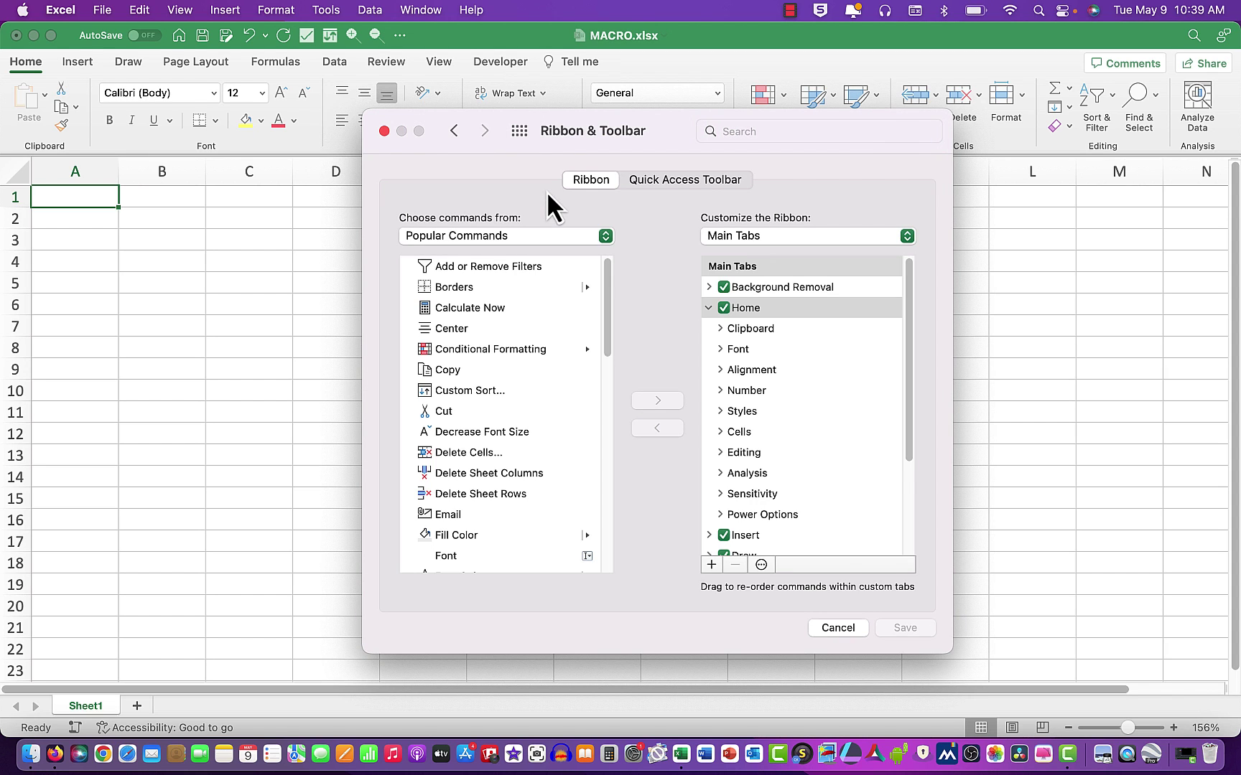
drag(908, 441, 908, 546)
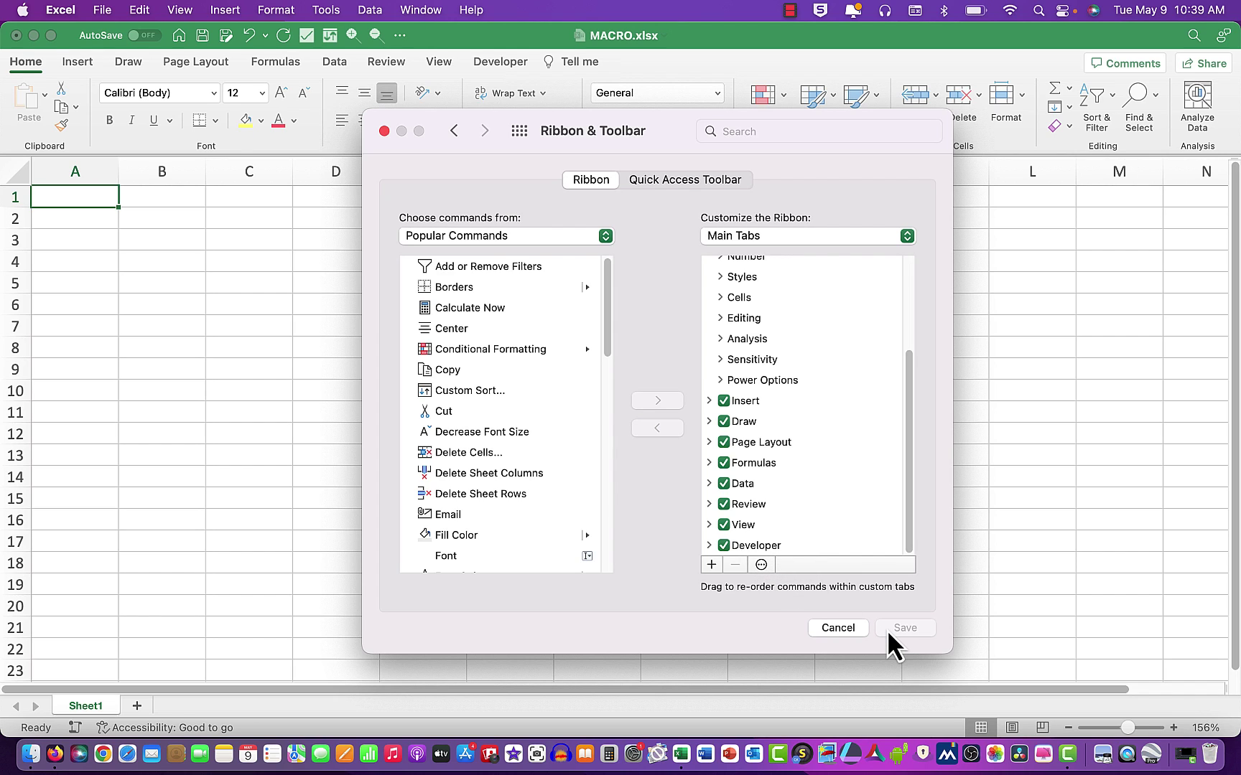
click(383, 131)
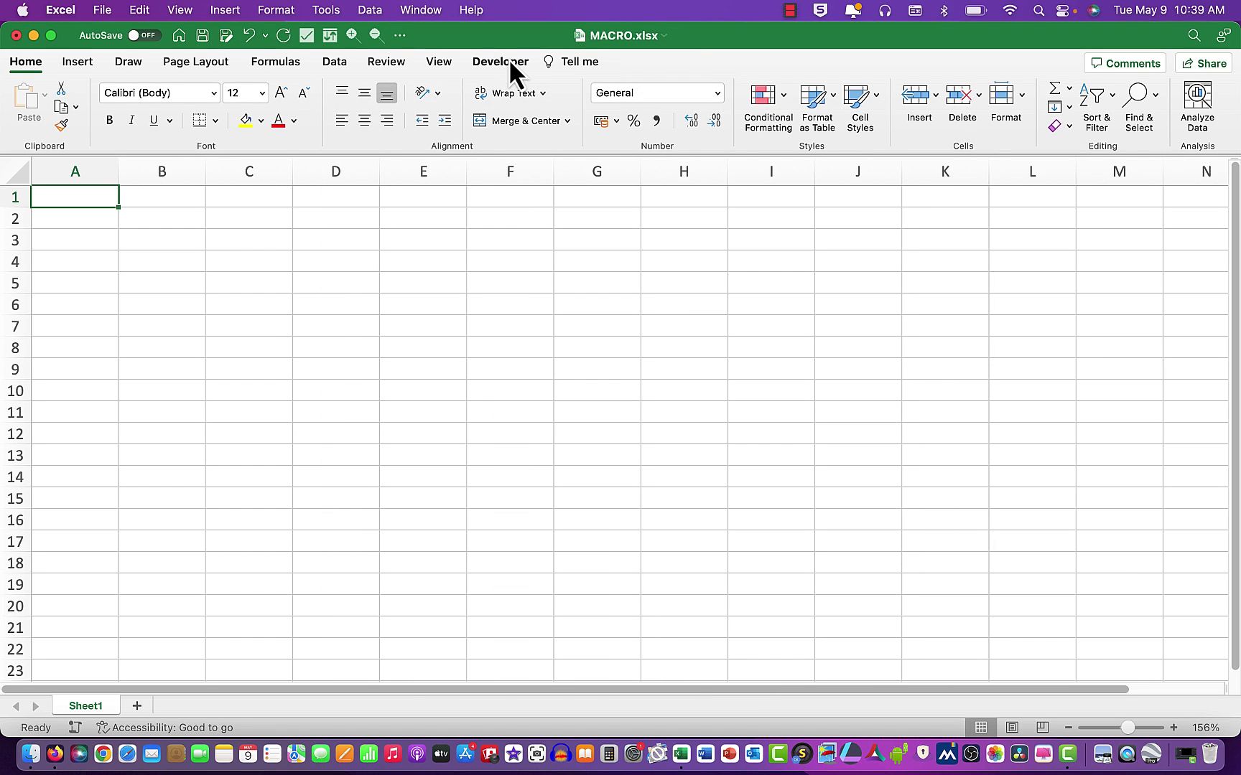
click(501, 61)
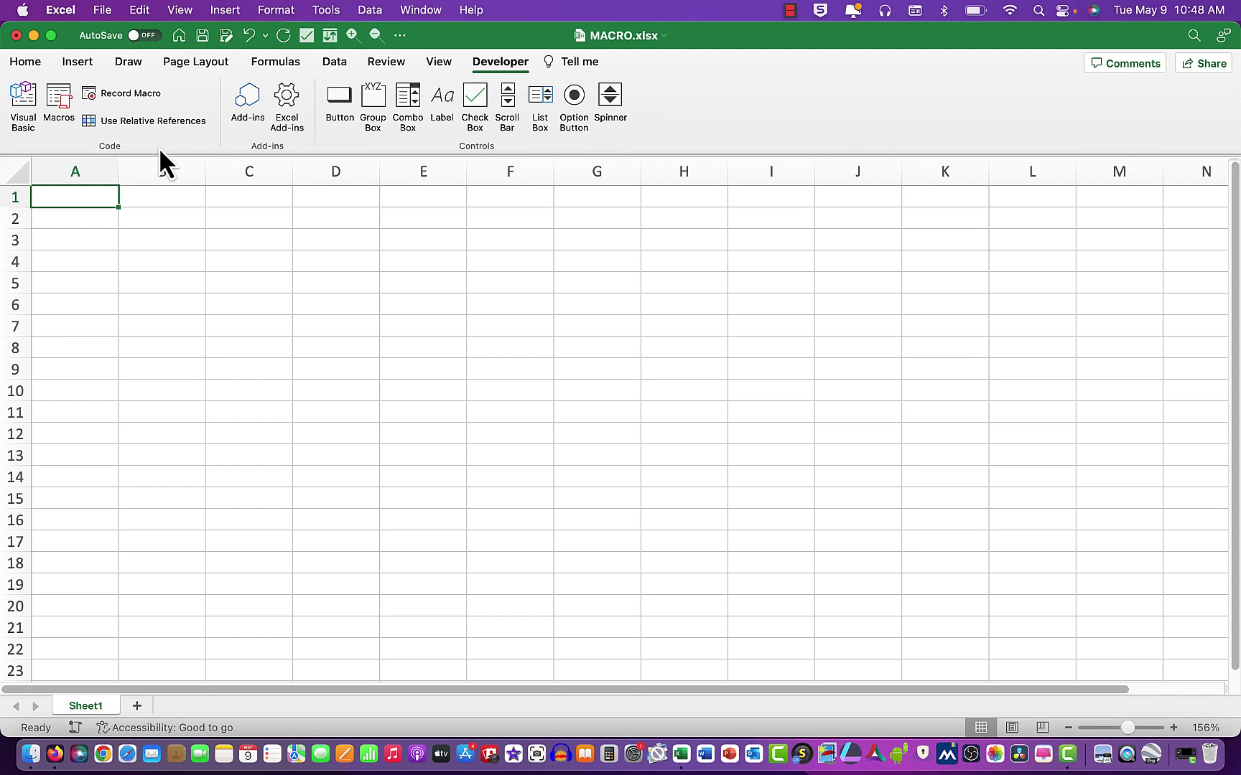
click(129, 93)
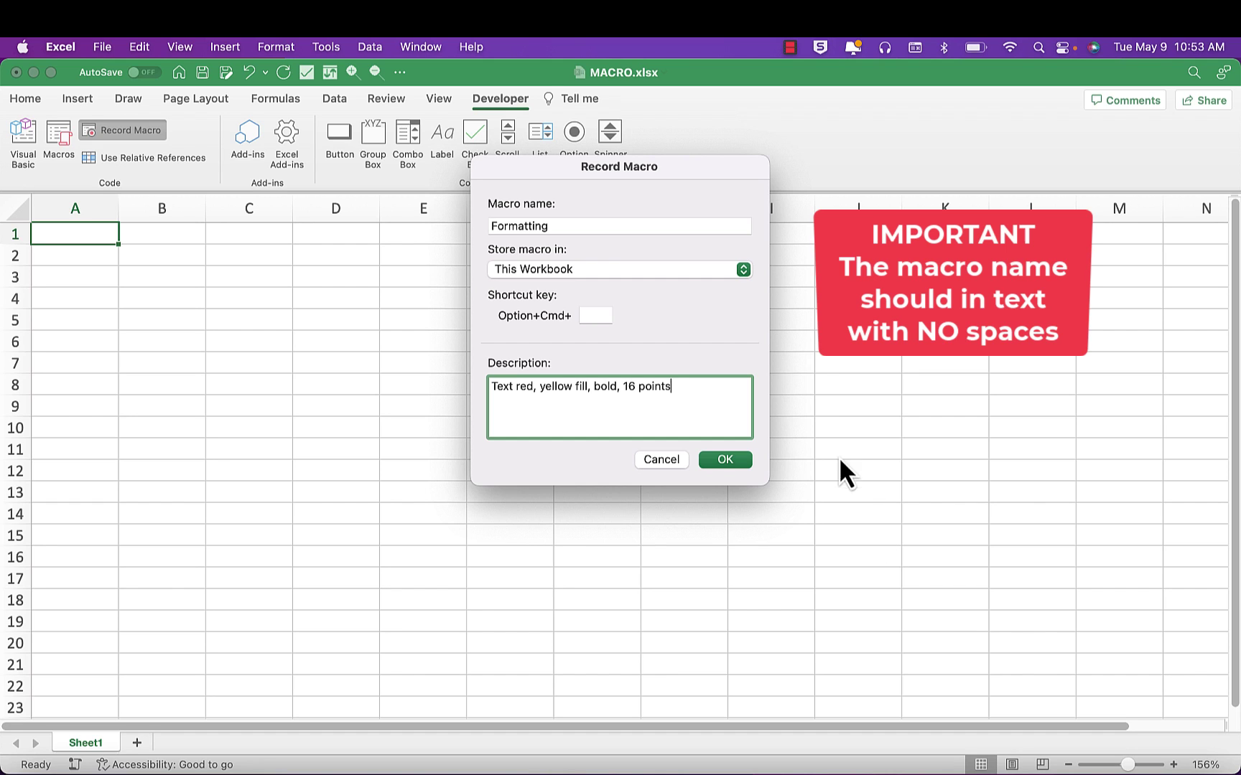
click(743, 270)
click(744, 272)
click(745, 272)
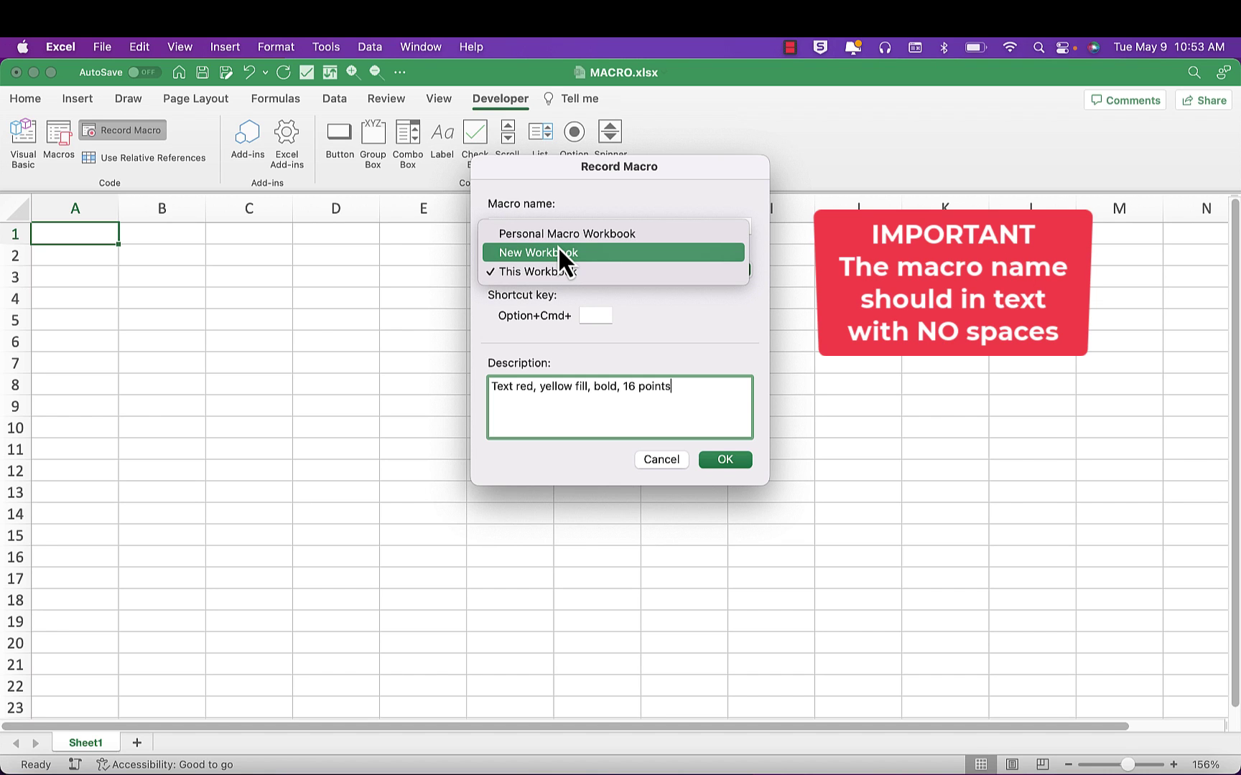
key(Up)
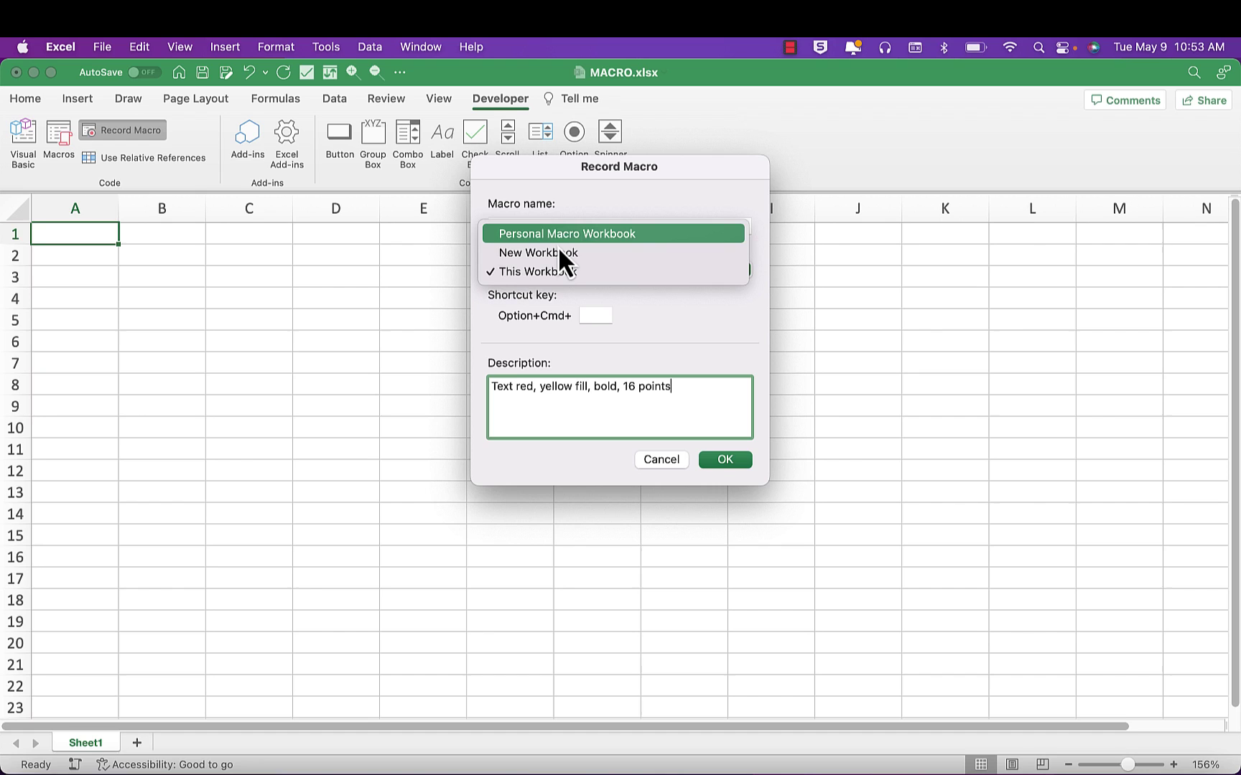
click(736, 329)
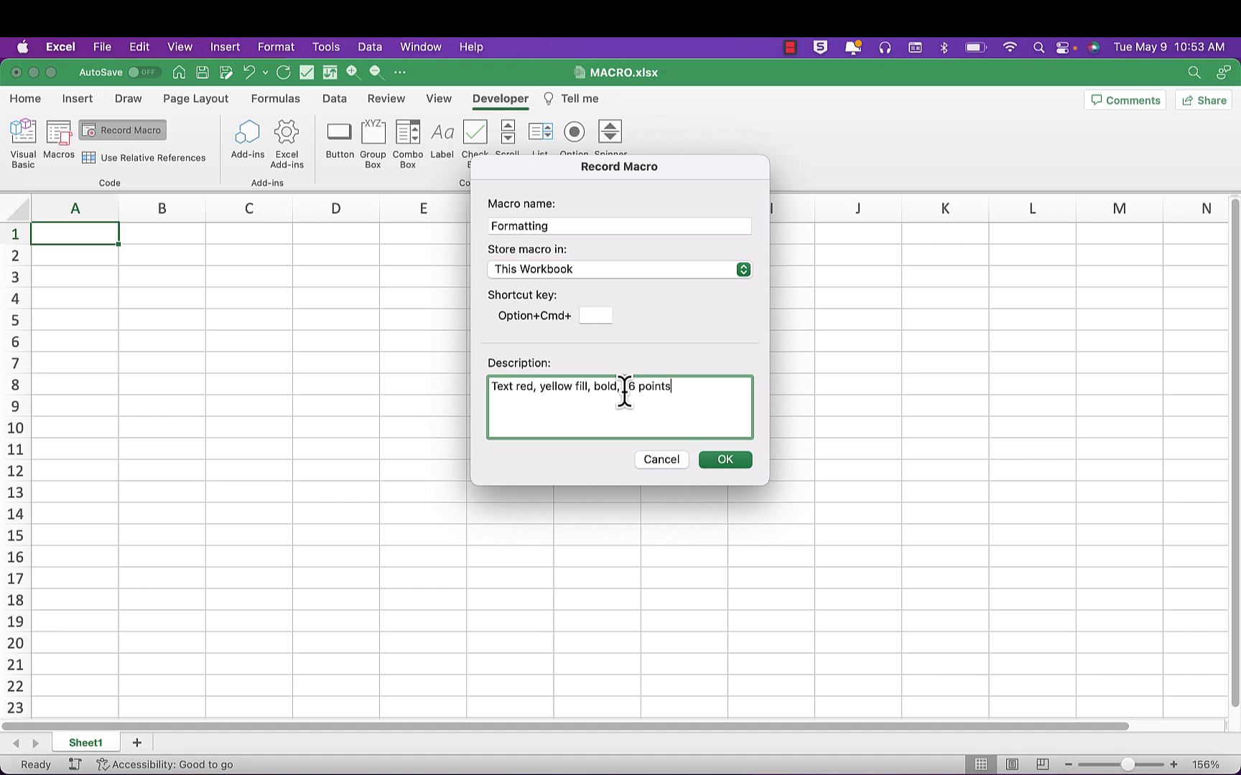
- Record cell A1 getting red text, yellow fill, bold, and font size raised to 16
click(720, 463)
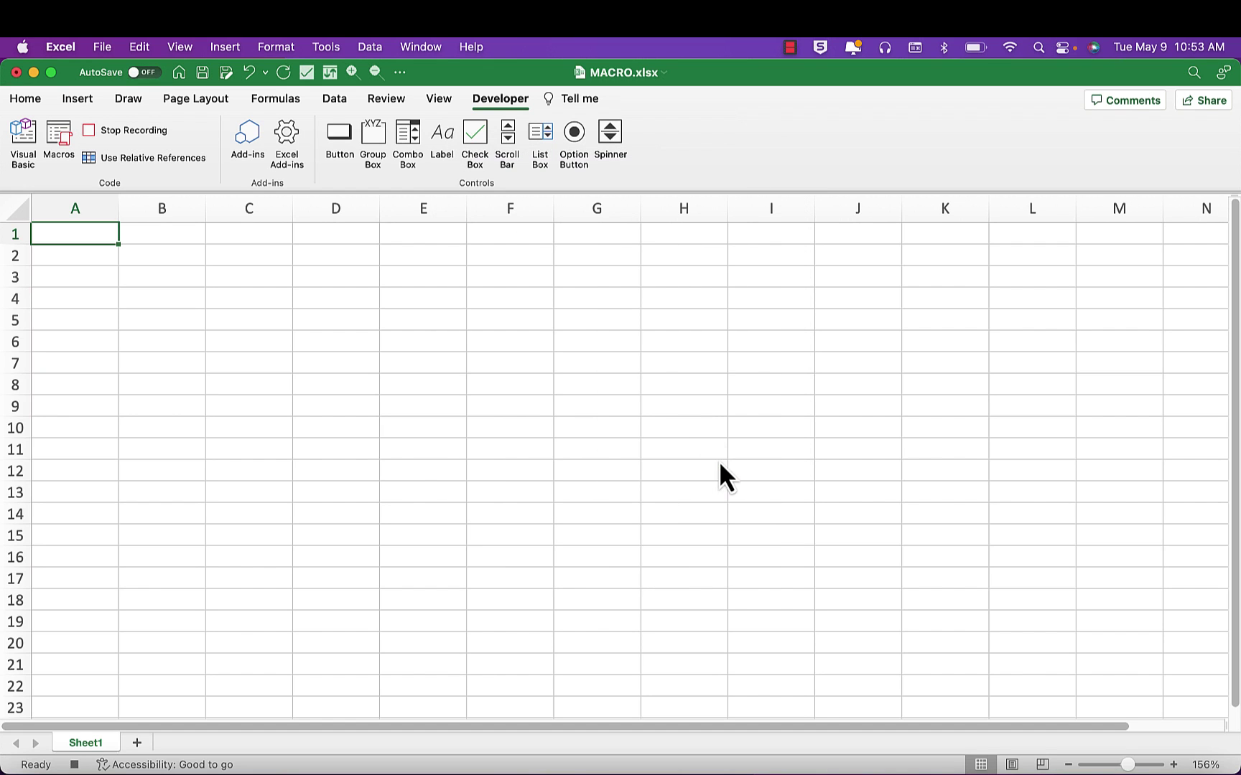
click(29, 100)
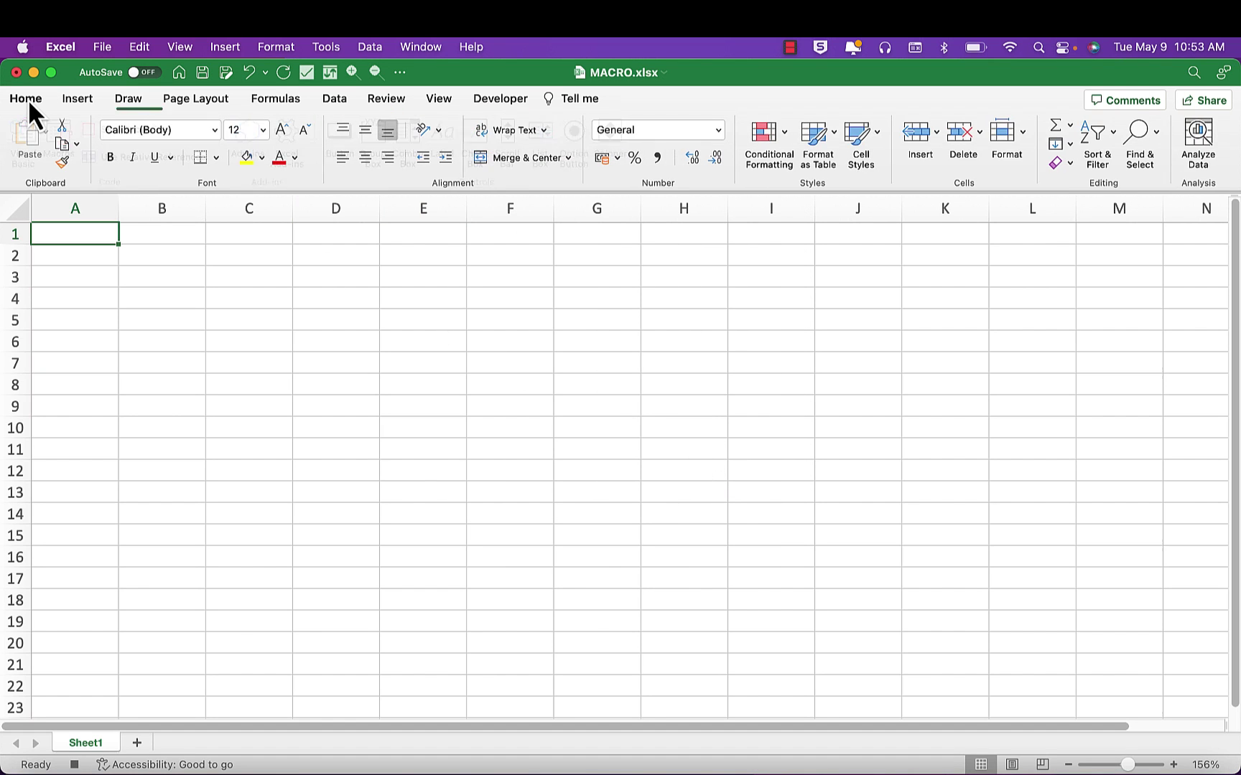
click(278, 161)
click(246, 157)
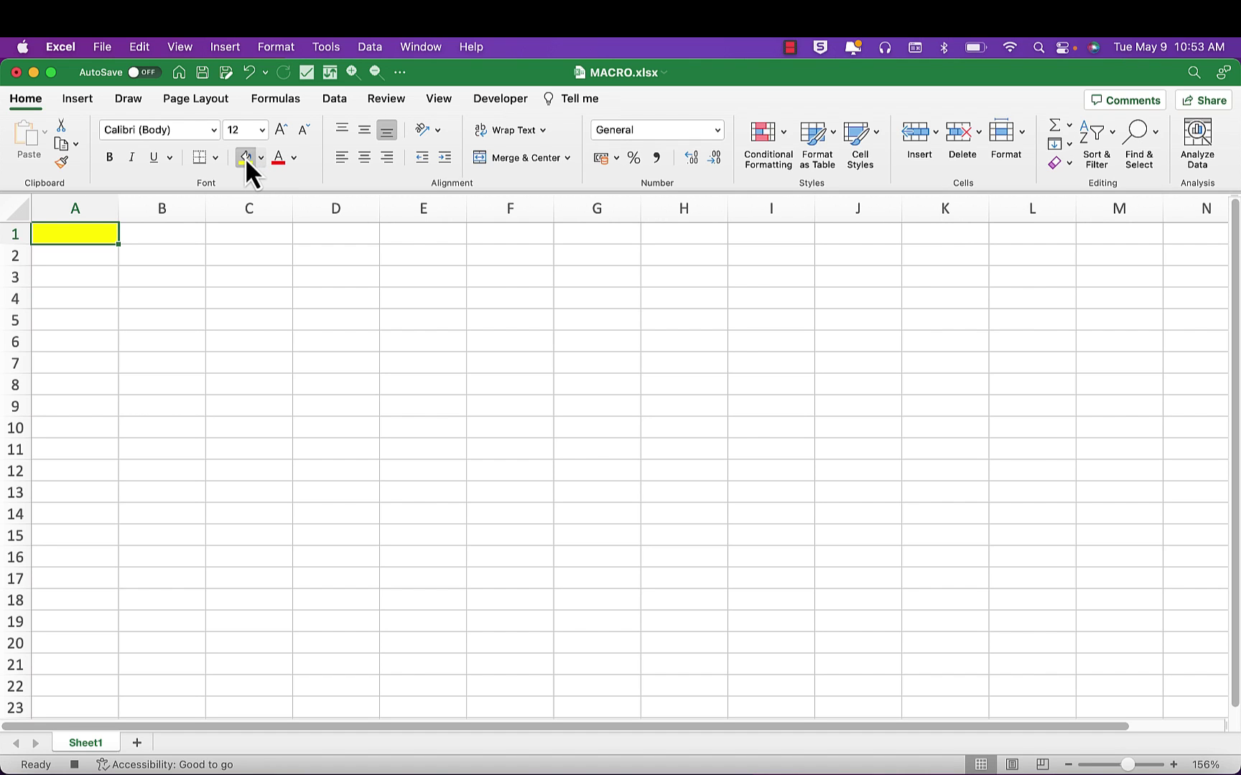
key(super+b)
click(280, 130)
click(280, 128)
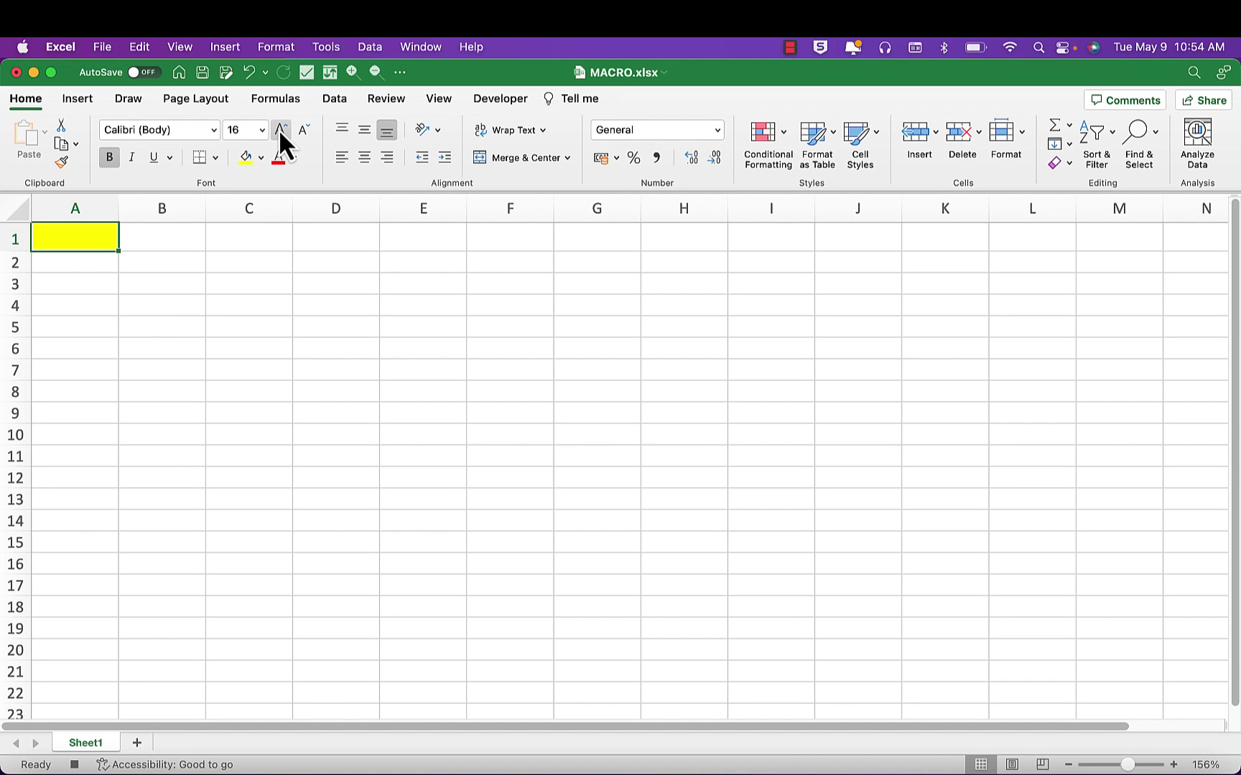
click(503, 101)
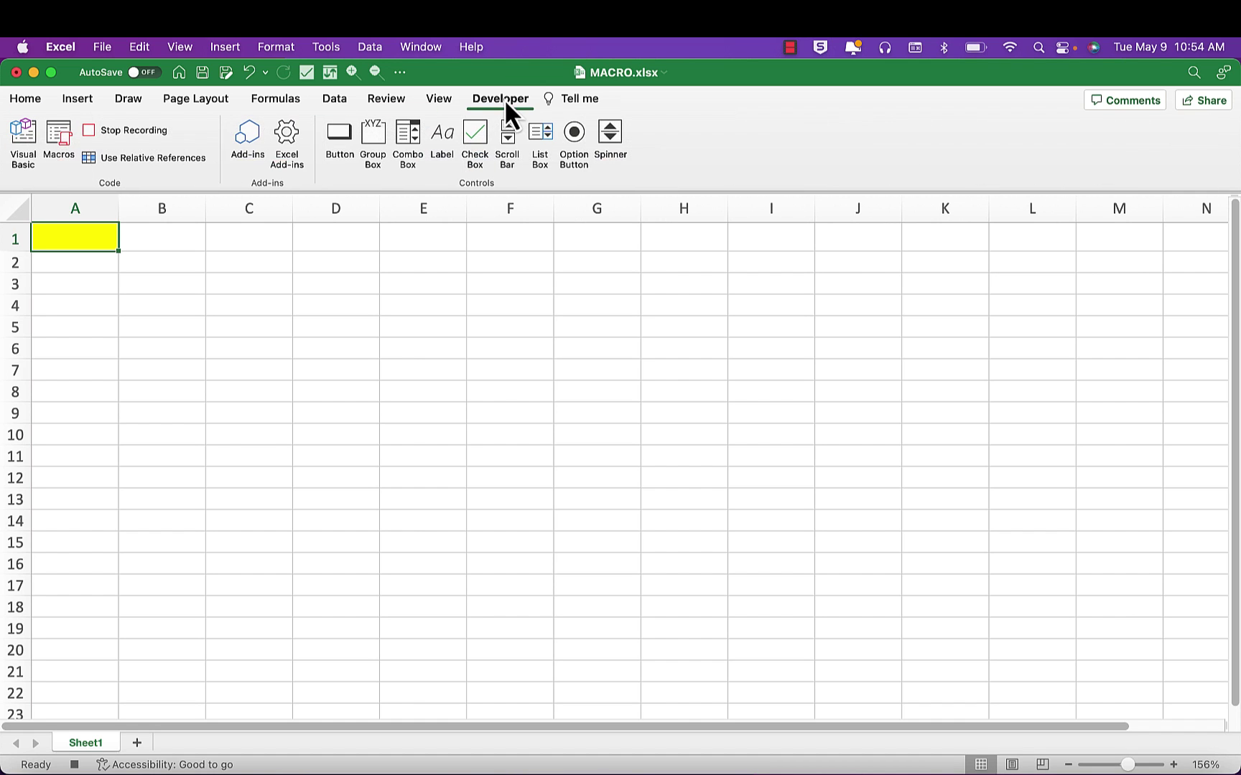
- Stop the macro recording and enter 'cat' in cell C3
click(111, 132)
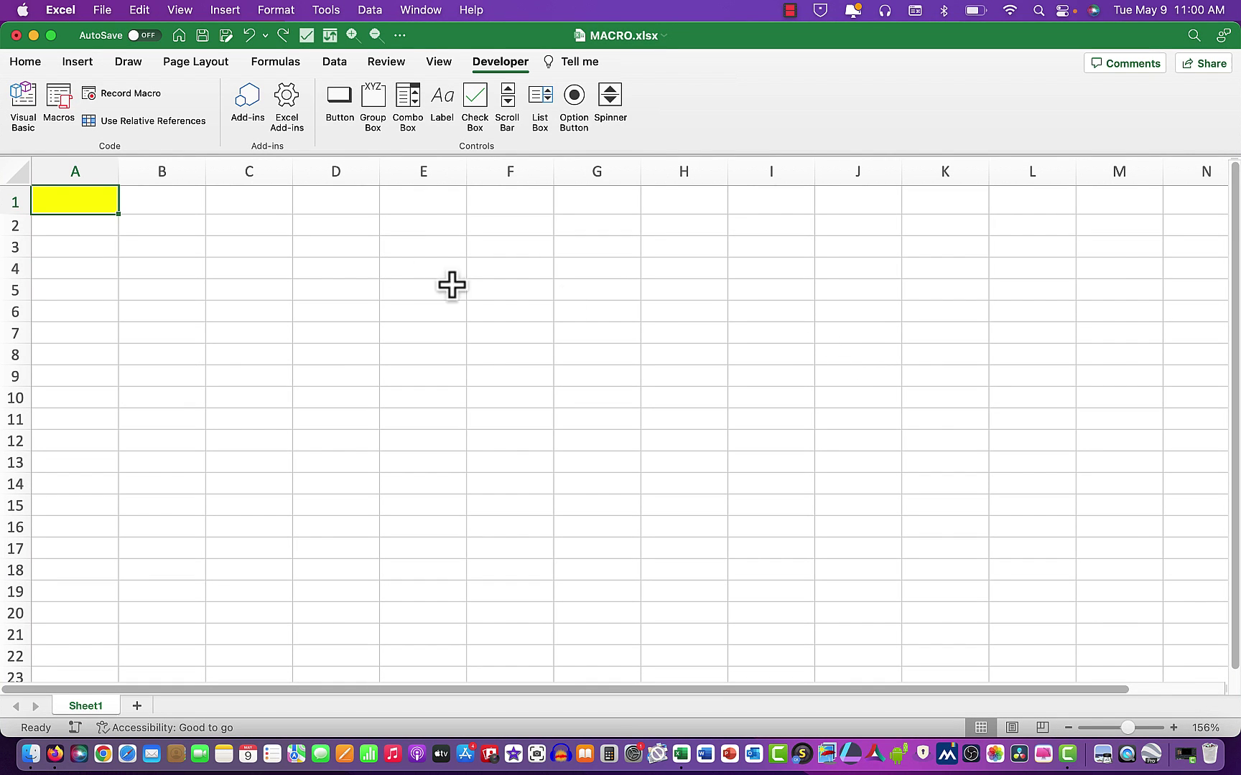
click(241, 251)
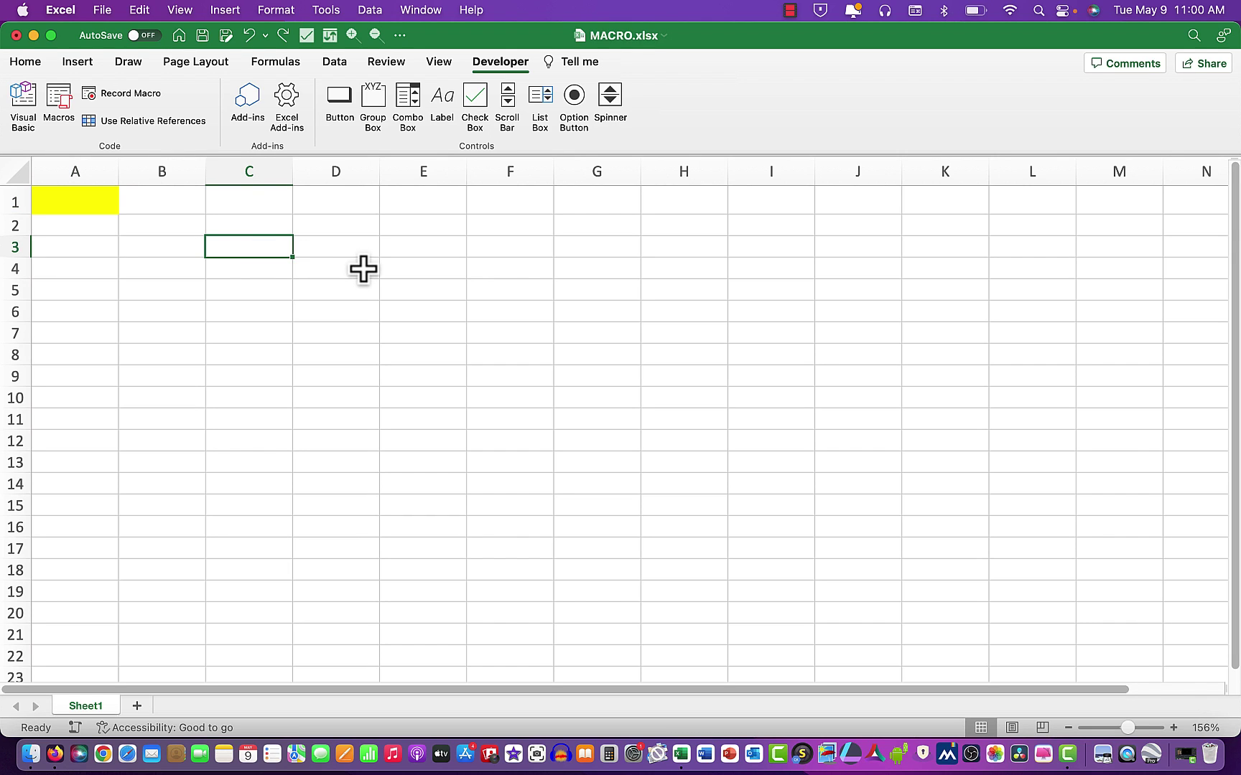
text(cat)
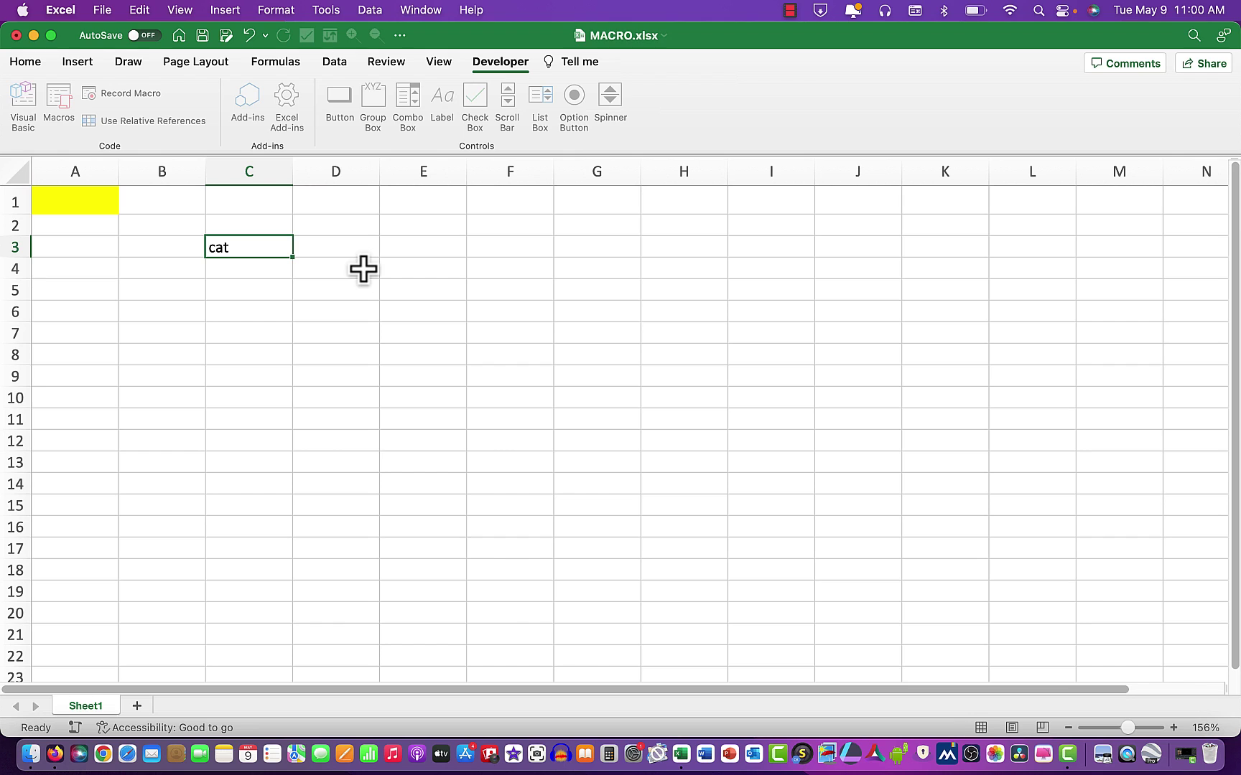
- Run the Formatting macro on 'cat' in C3 to make it red, bold, yellow-filled
click(58, 94)
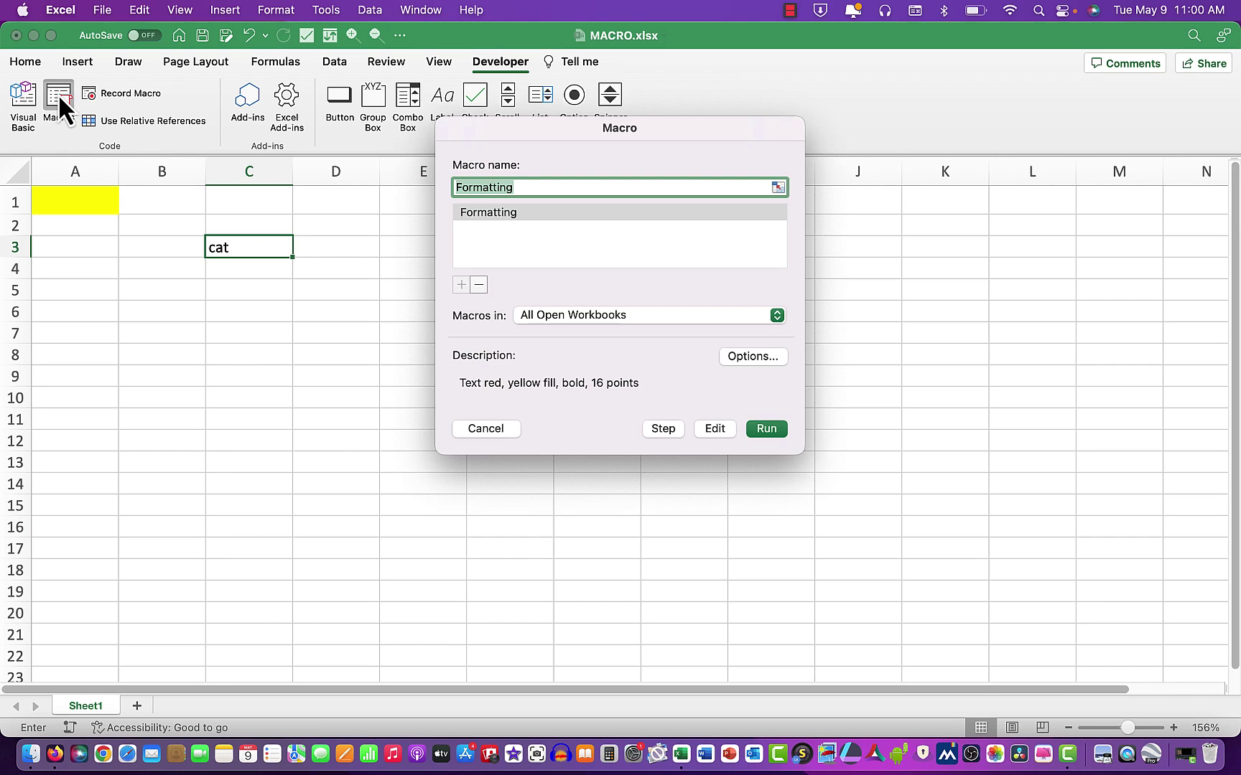
click(766, 428)
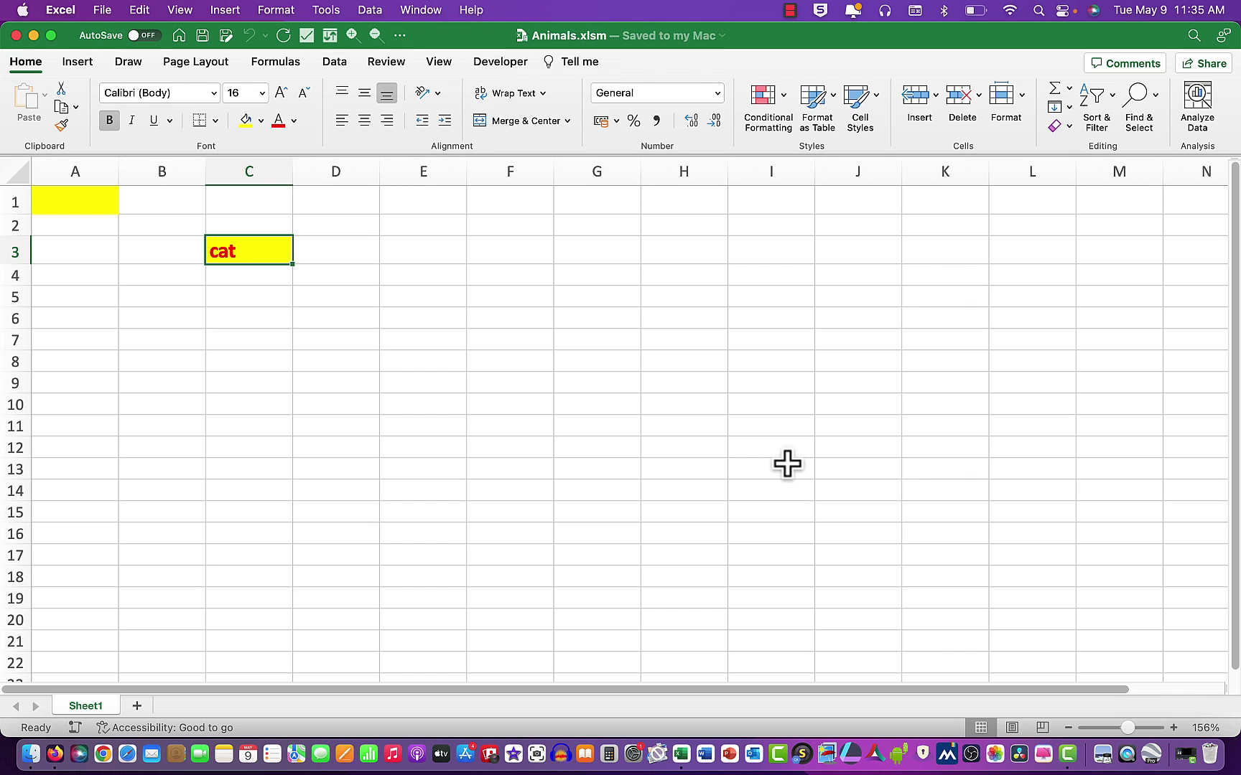
- Save the workbook as 'cats' in Excel Macro-Enabled Workbook (.xlsm) format
click(101, 11)
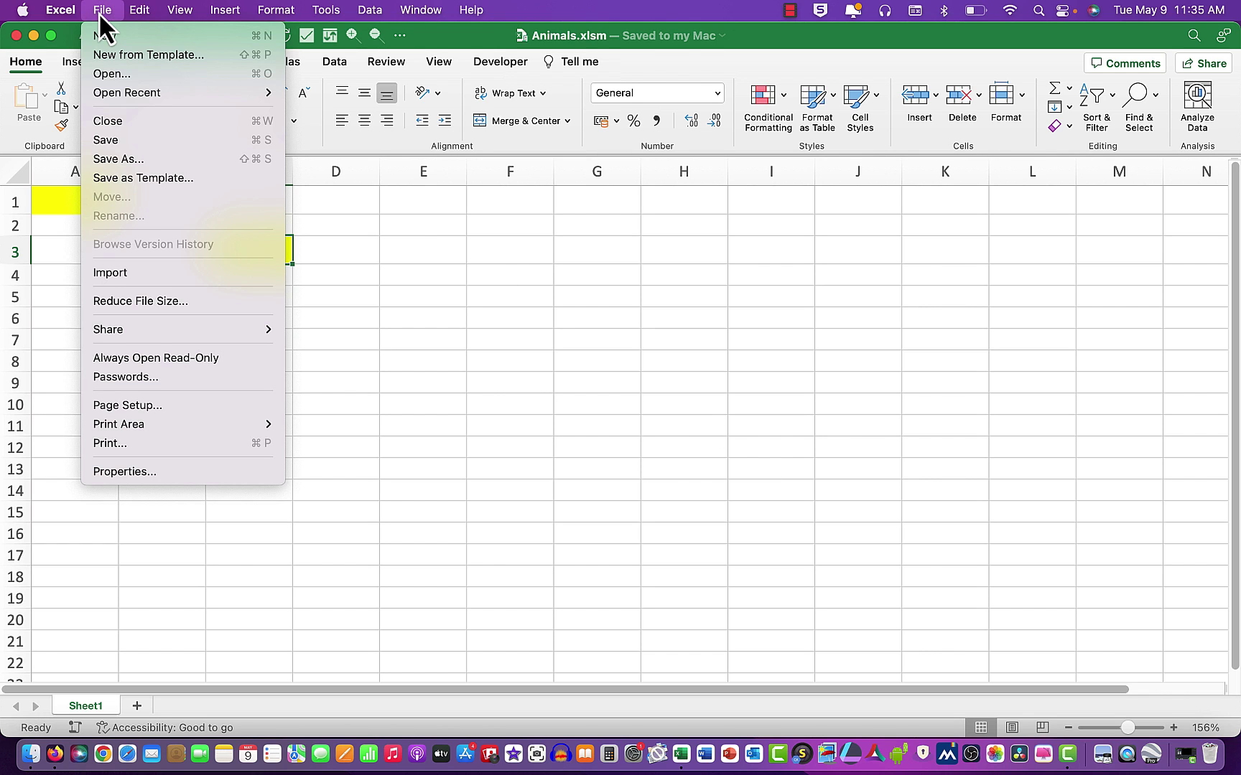
click(135, 159)
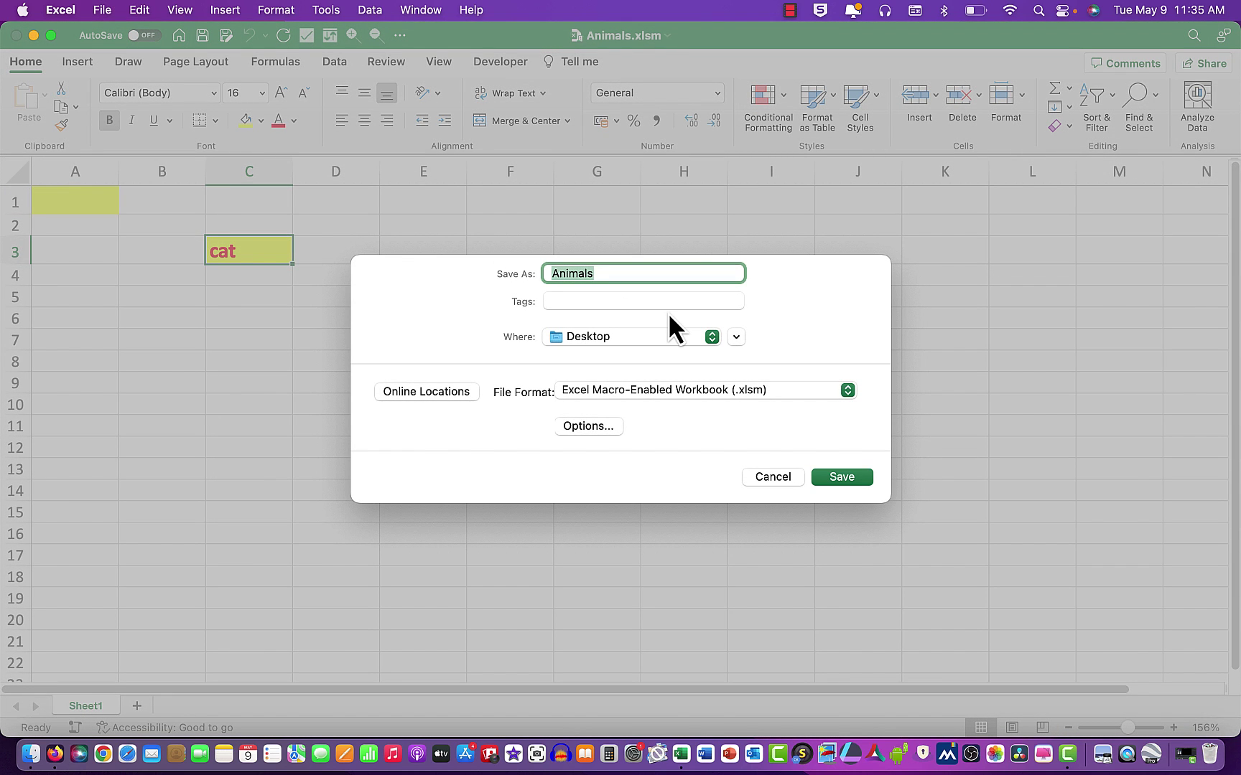
text(cats)
click(848, 392)
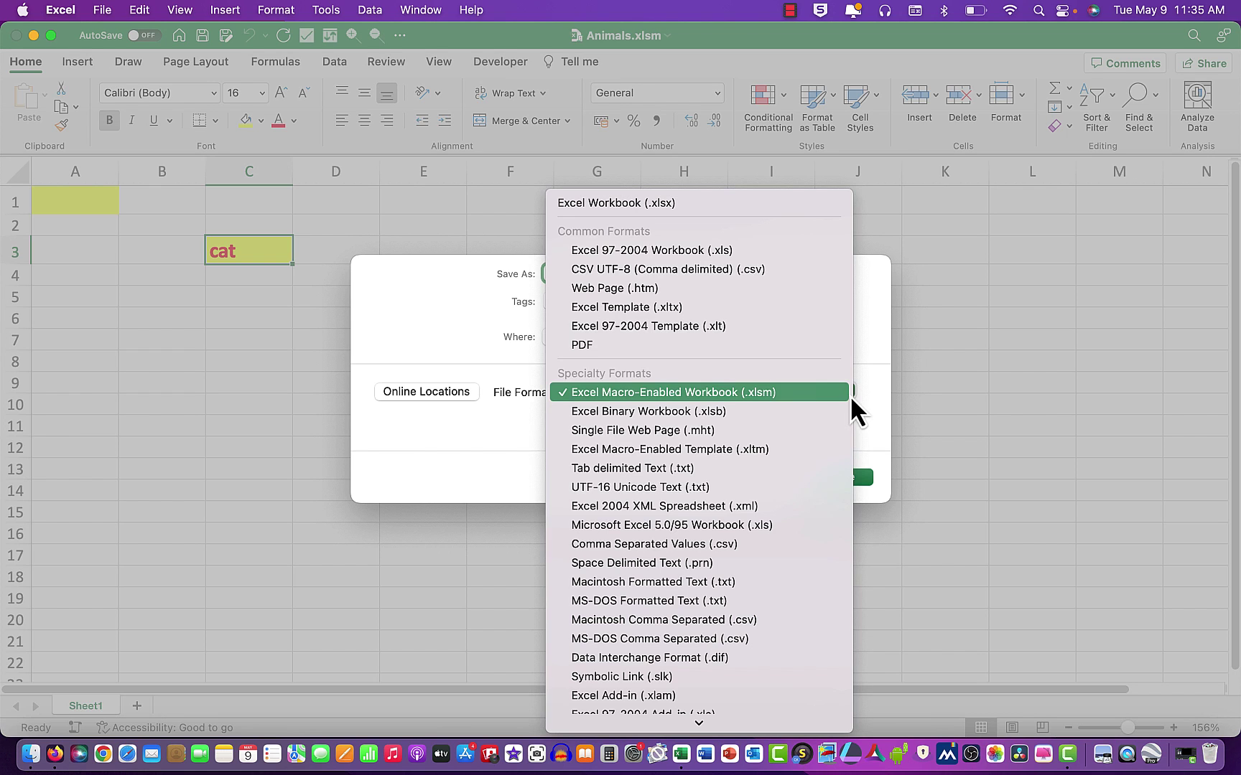
click(777, 393)
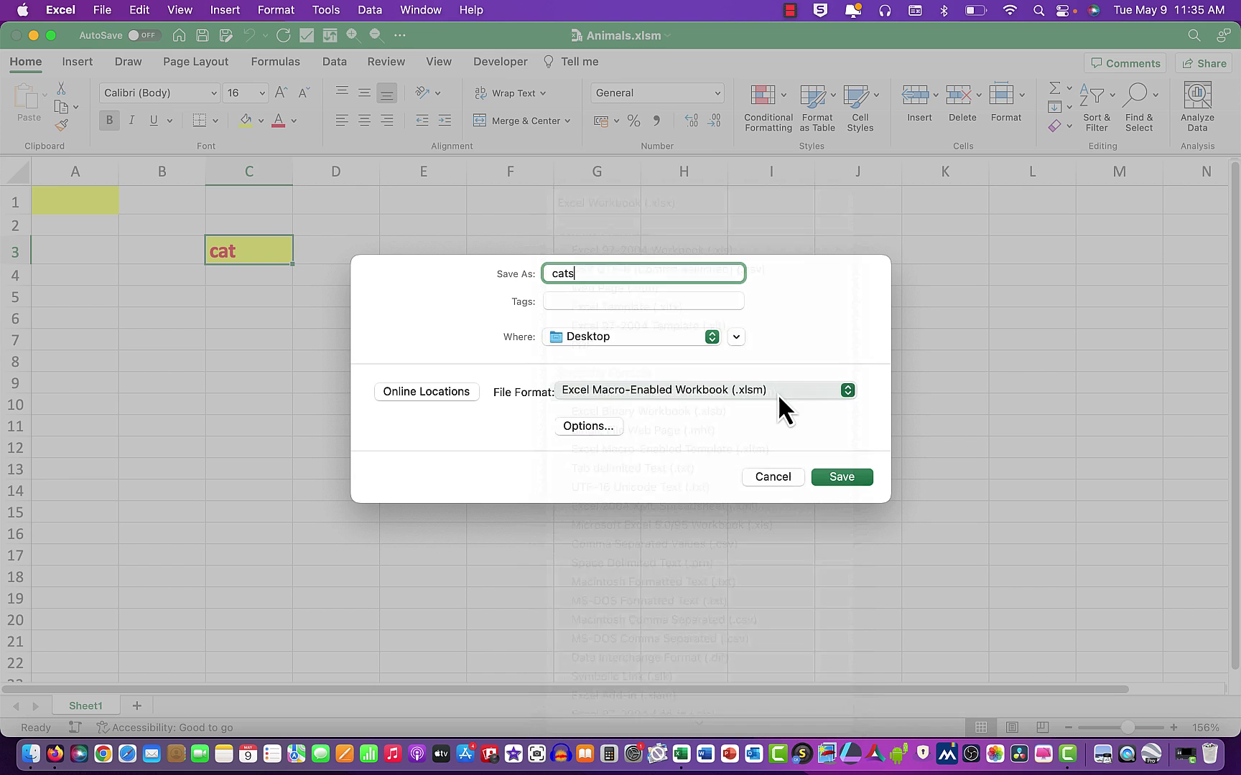
click(838, 481)
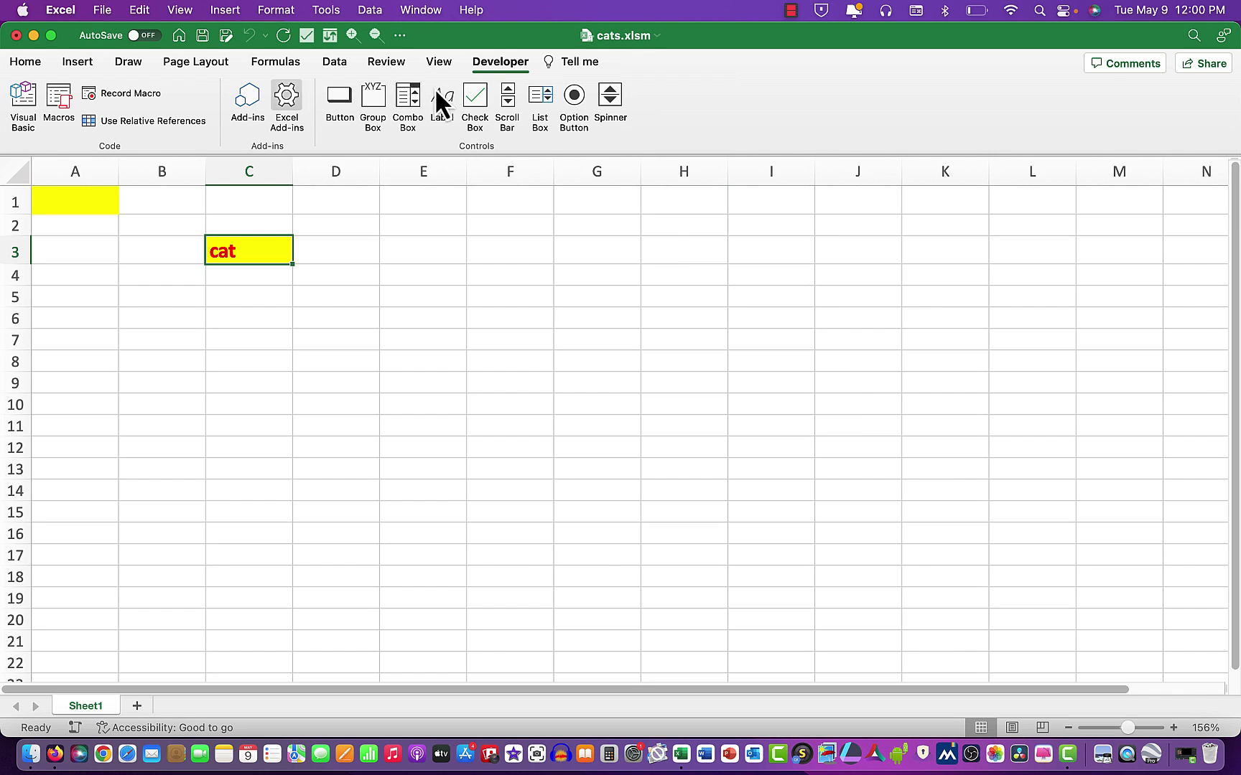
- Open the Formatting macro's VBA code from the Macros list for editing
click(59, 99)
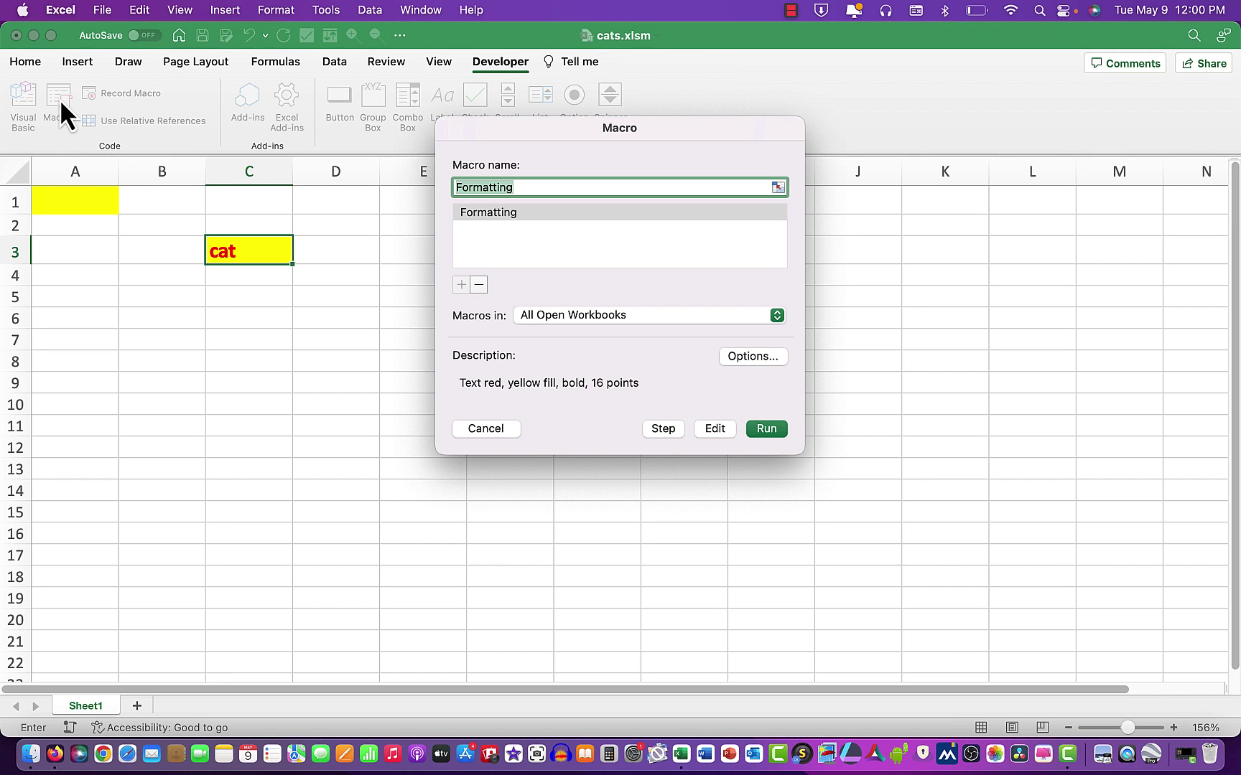
click(716, 429)
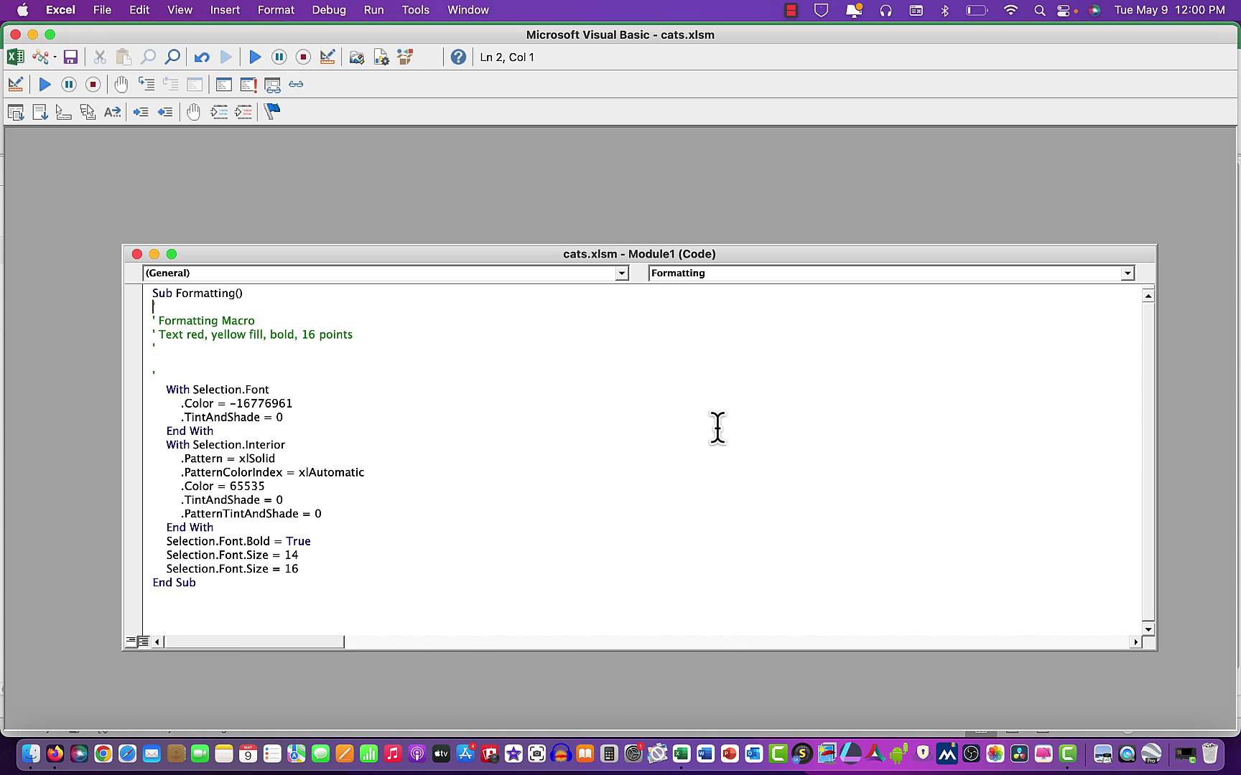
- Change the last Selection.Font.Size value from 16 to 26 and close the Module1 window
click(291, 569)
double_click(291, 569)
text(26)
click(137, 255)
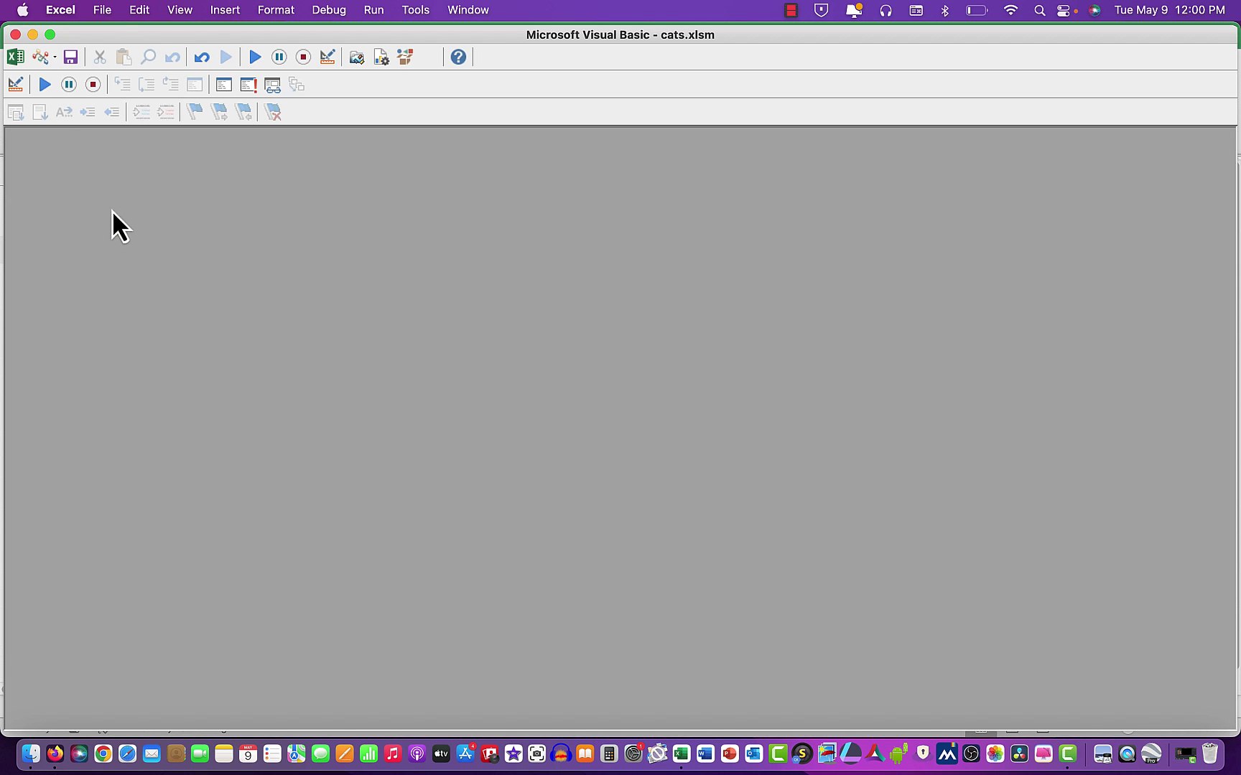
- Return to the workbook and rerun the edited Formatting macro, enlarging 'cat' to 26 points
click(15, 38)
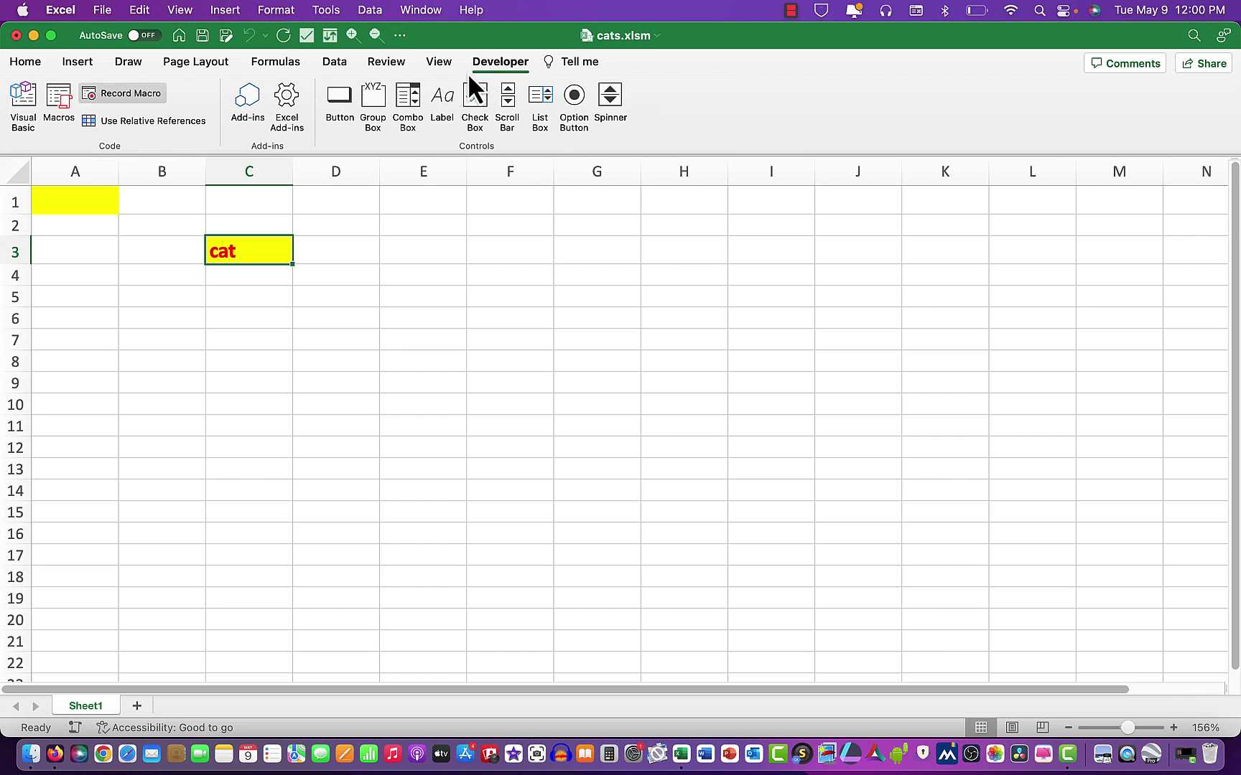
click(59, 101)
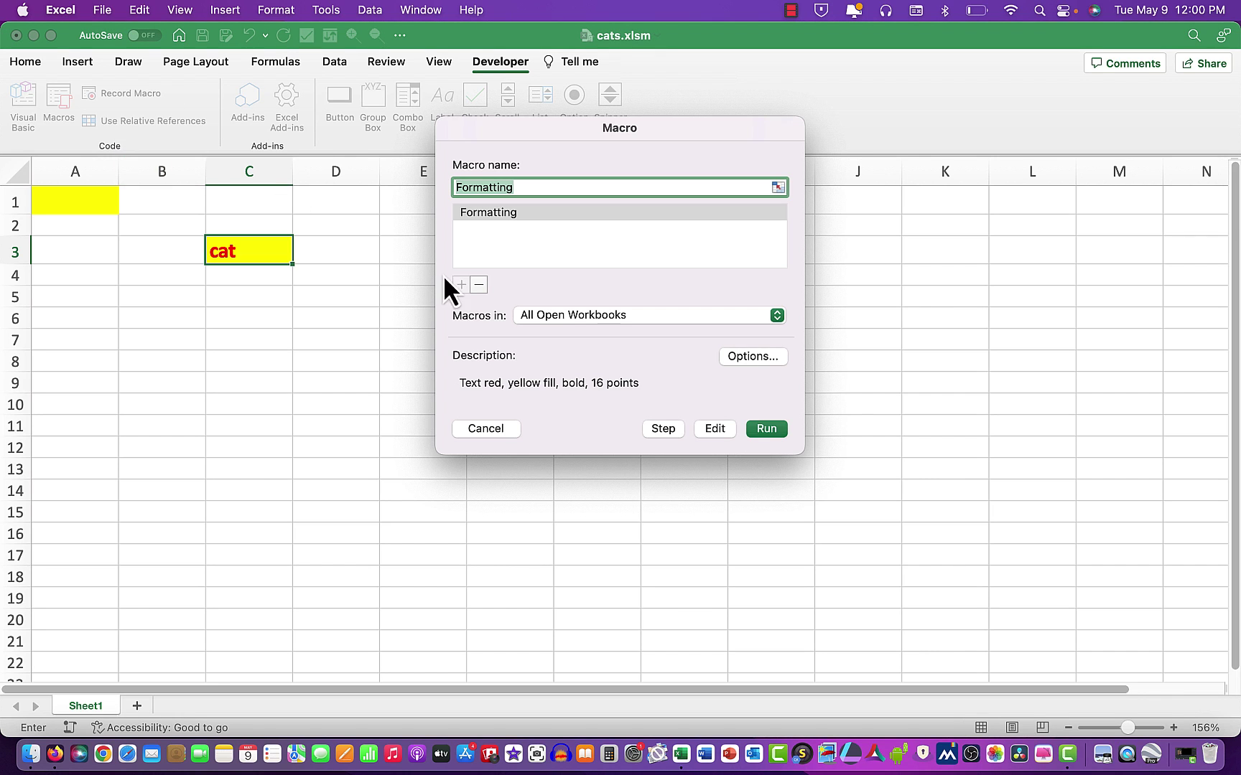
click(767, 428)
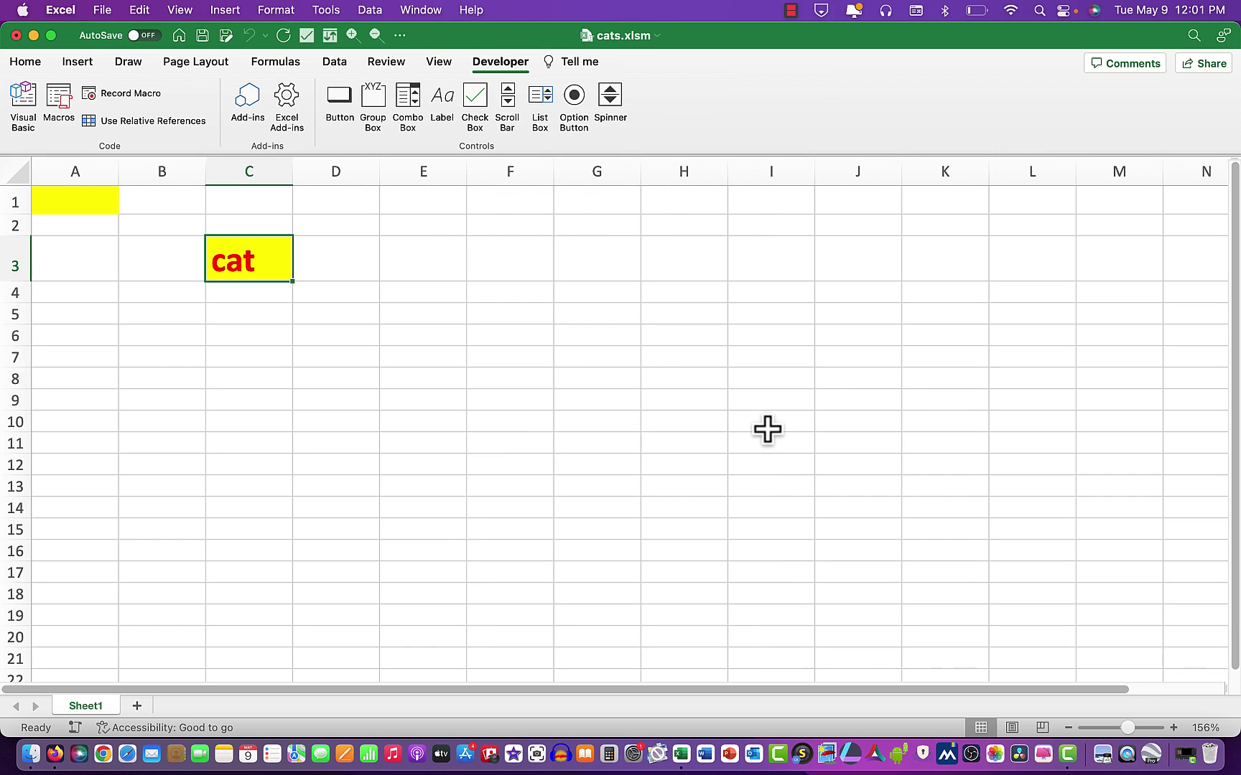